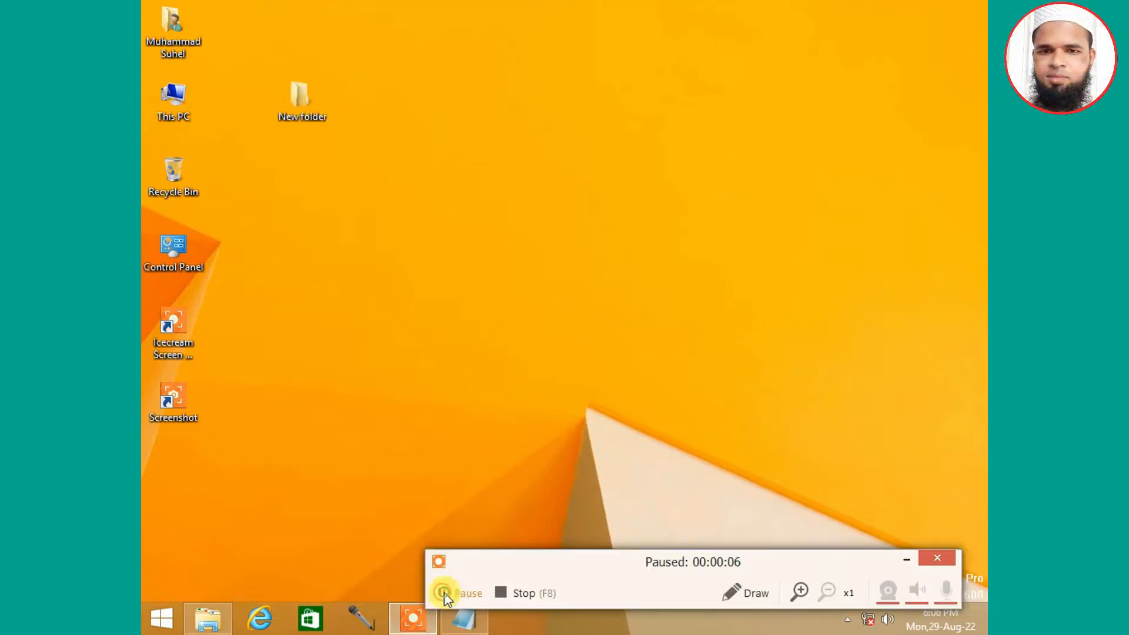
{"action": "left_click", "coordinate": [443, 592]}
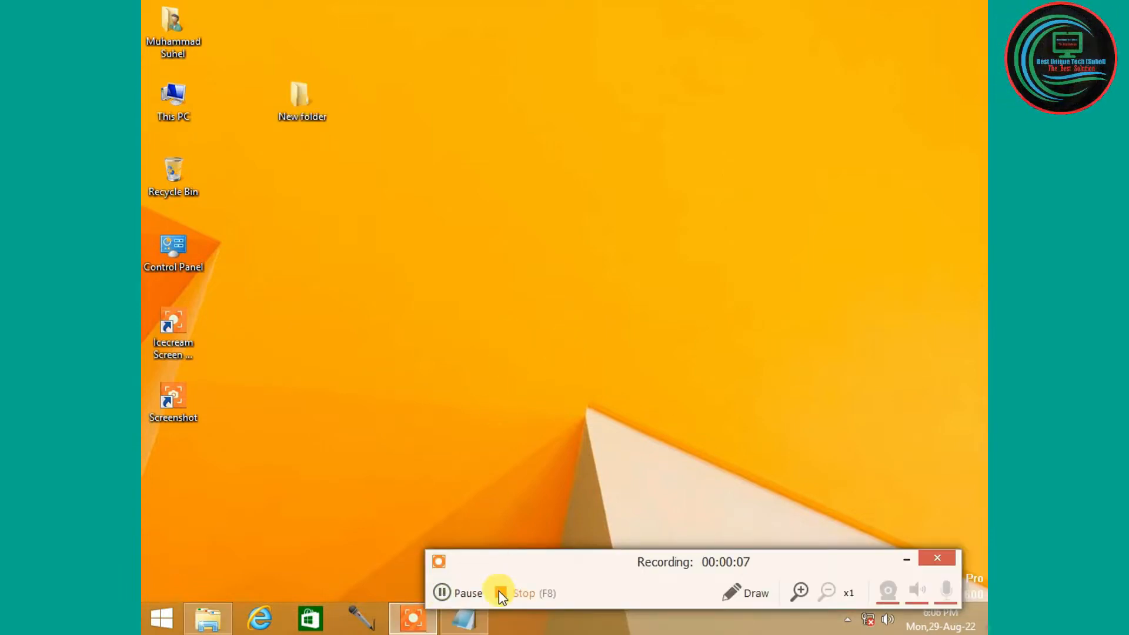
{"action": "left_click", "coordinate": [907, 559]}
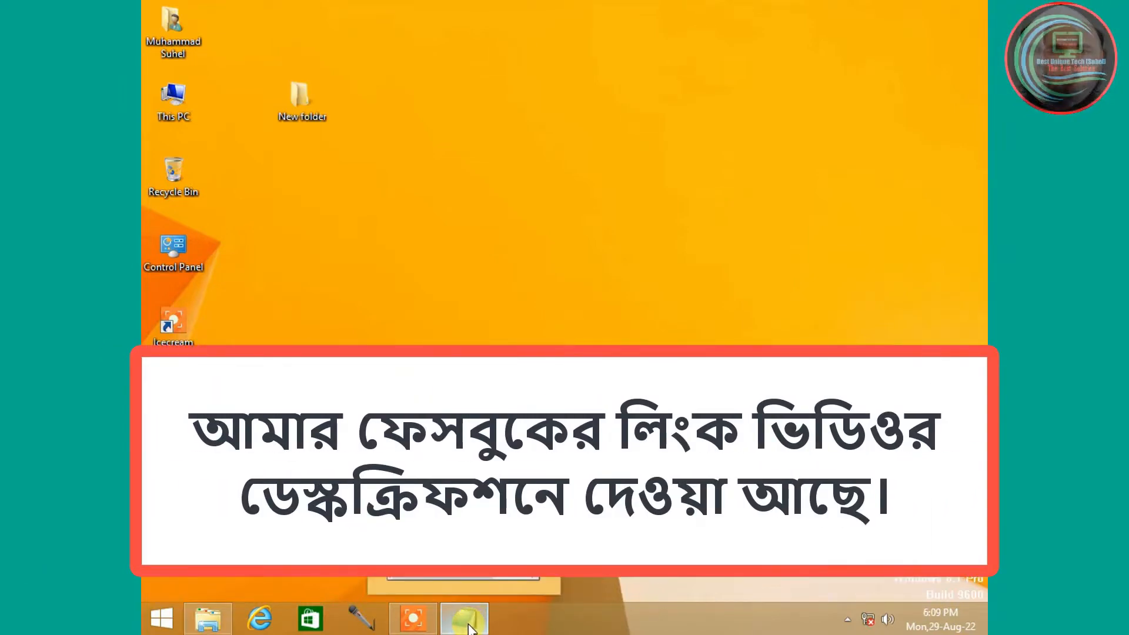
- Bring up the Notepad note, examine the Windows 8.1 activator download link, and put the note away
{"action": "left_click", "coordinate": [469, 629]}
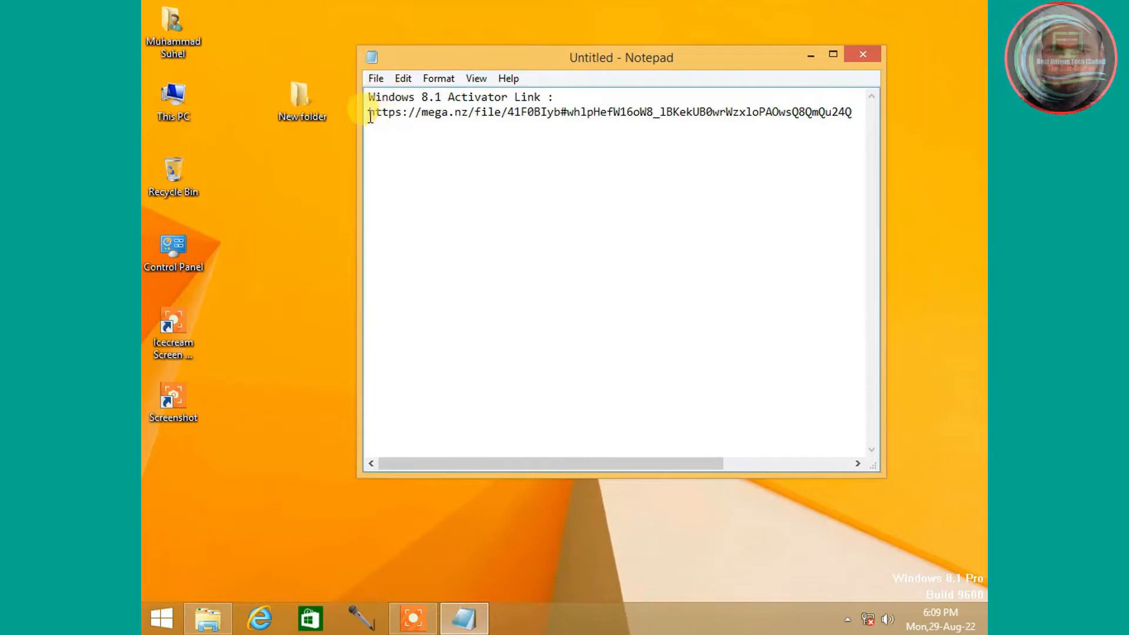
{"action": "left_click_drag", "start_coordinate": [369, 112], "coordinate": [786, 121]}
{"action": "left_click", "coordinate": [692, 151]}
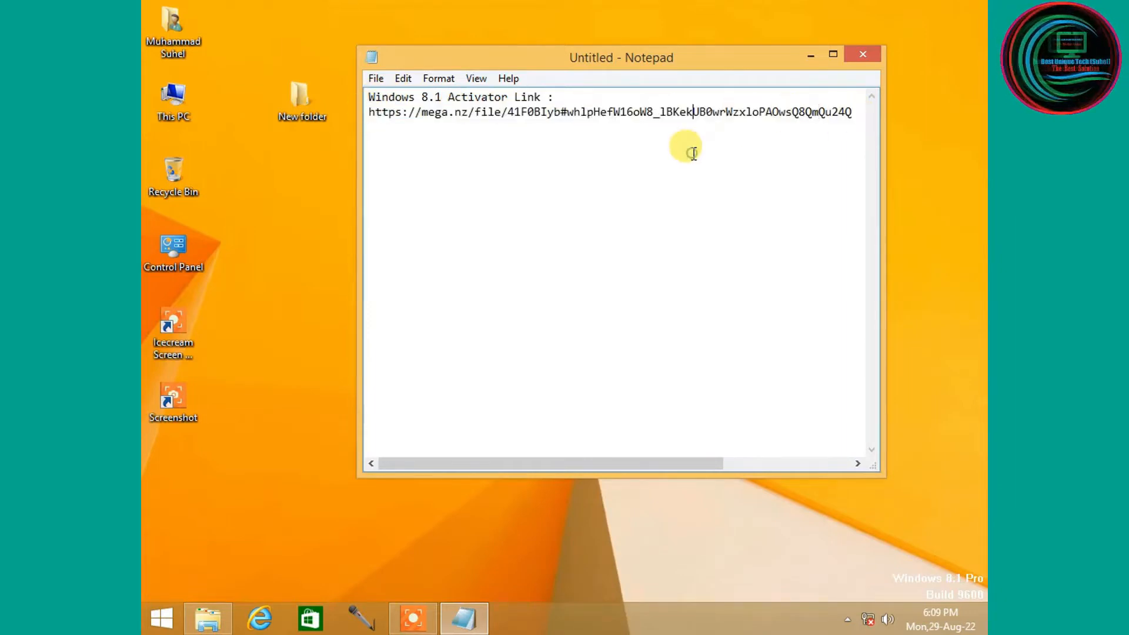
{"action": "left_click", "coordinate": [808, 56]}
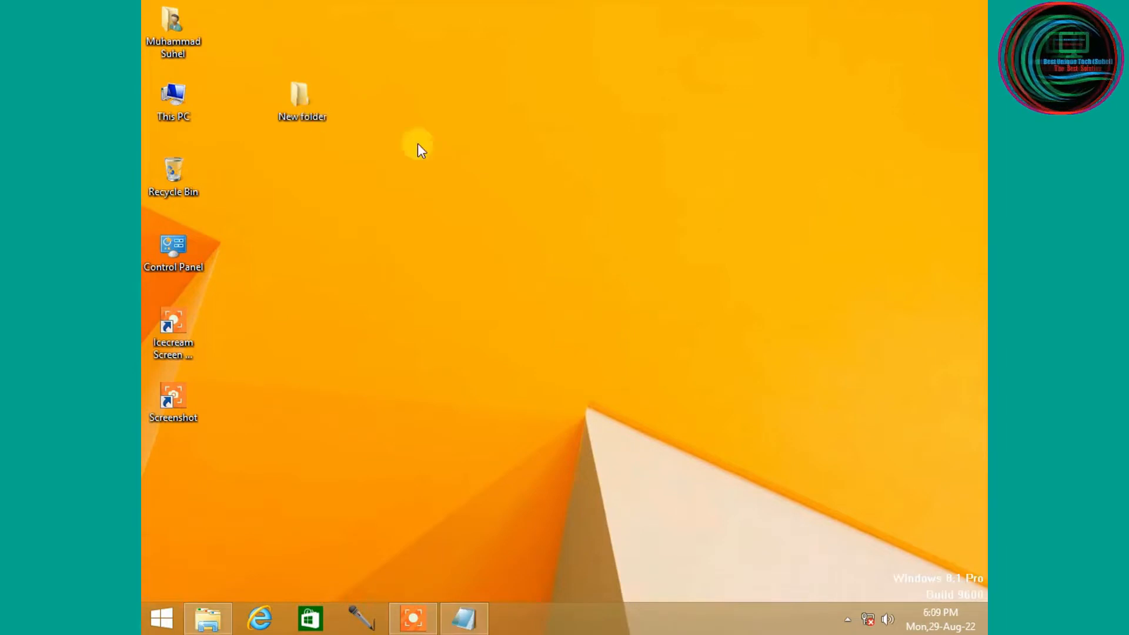
- Open New folder on the desktop and extract the KMSpico 8.1-0.1.6 Final archive into its own subfolder with the default WinRAR options
{"action": "double_click", "coordinate": [288, 103]}
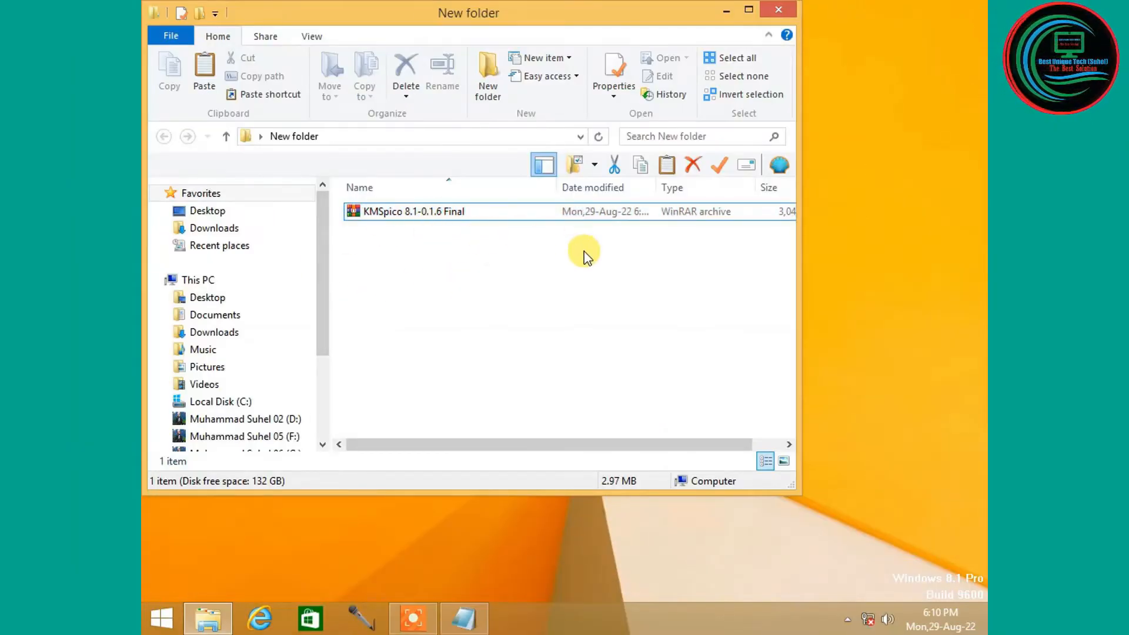
{"action": "left_click", "coordinate": [439, 214]}
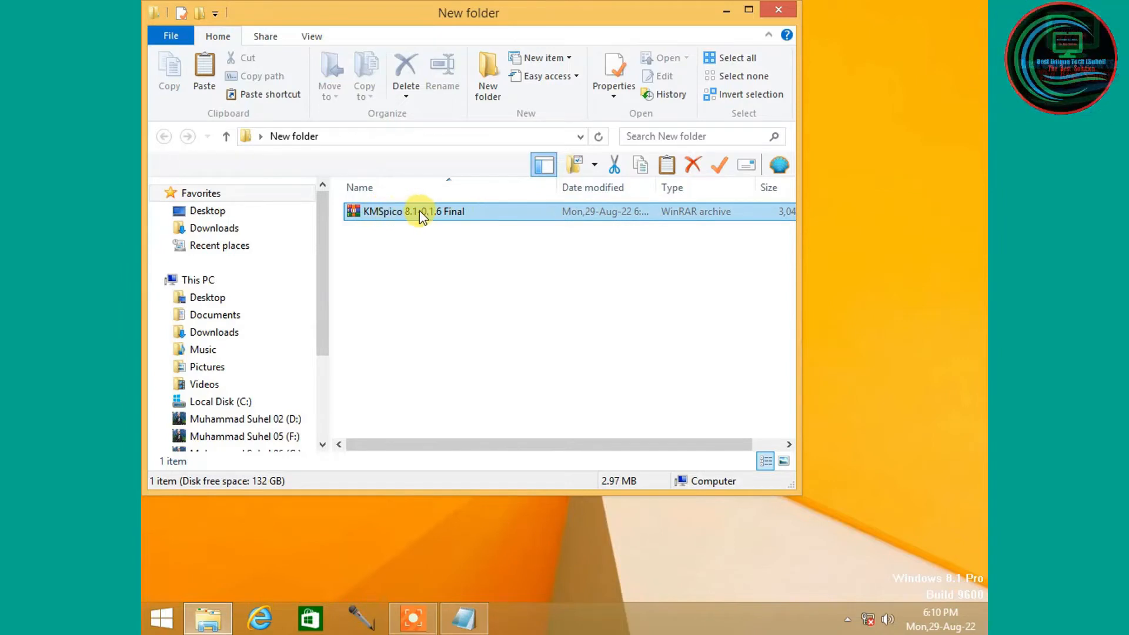
{"action": "left_click", "coordinate": [376, 210]}
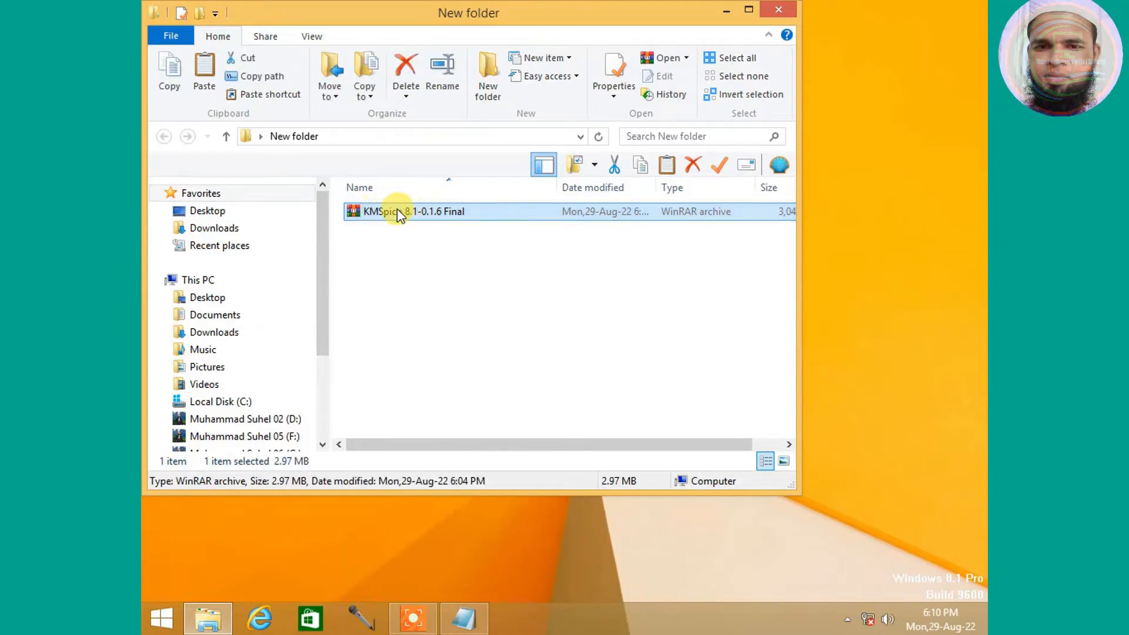
{"action": "right_click", "coordinate": [397, 210]}
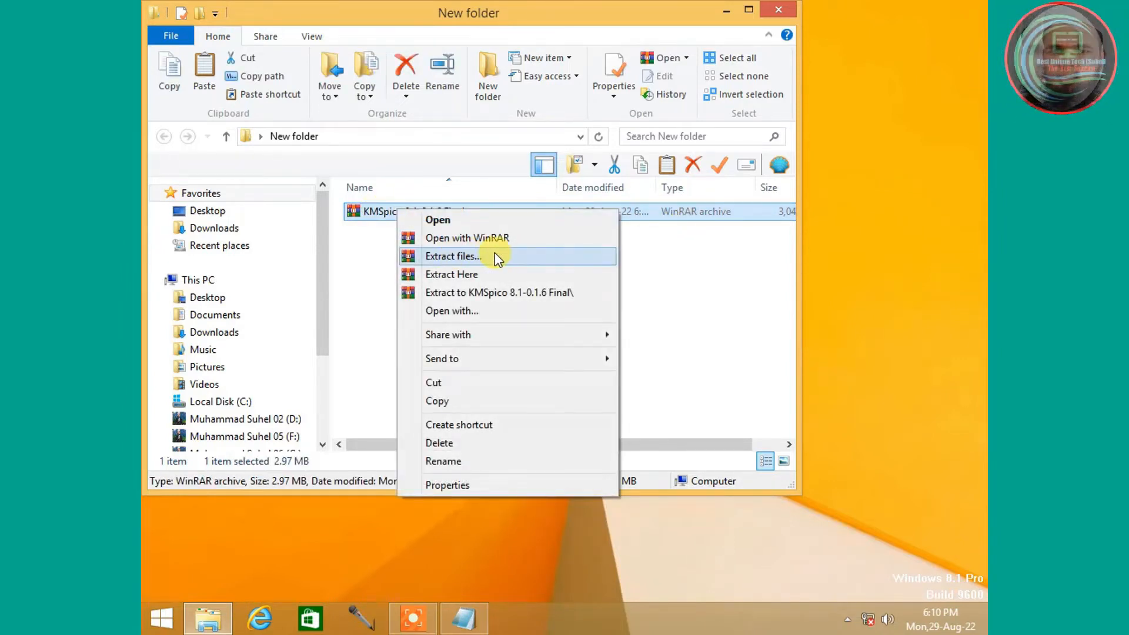
{"action": "left_click", "coordinate": [465, 259]}
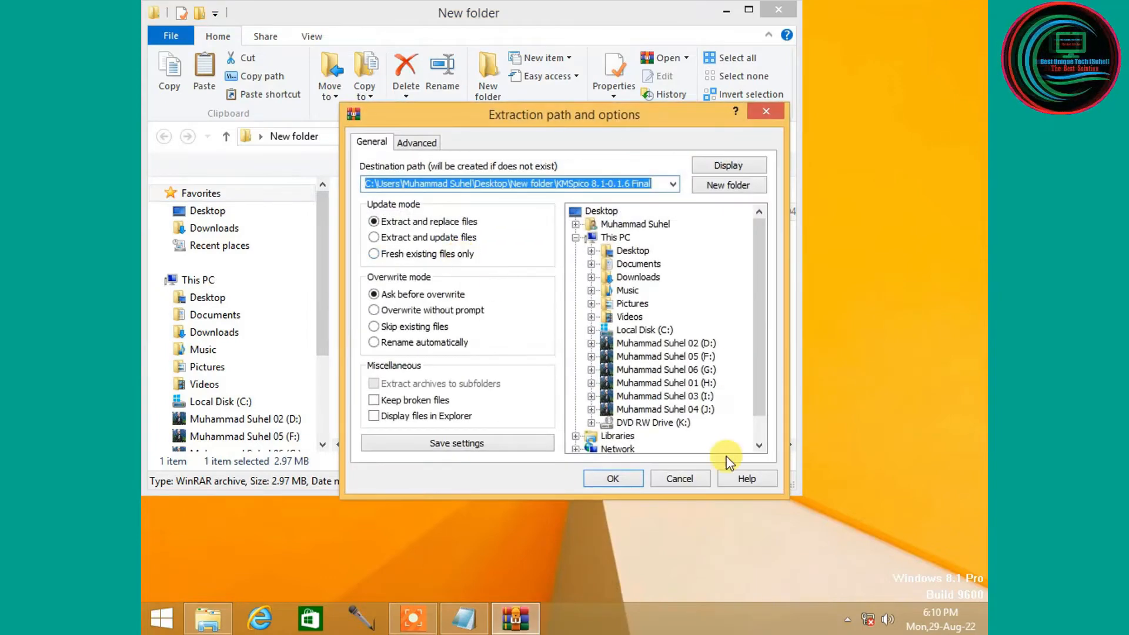
{"action": "left_click", "coordinate": [616, 477]}
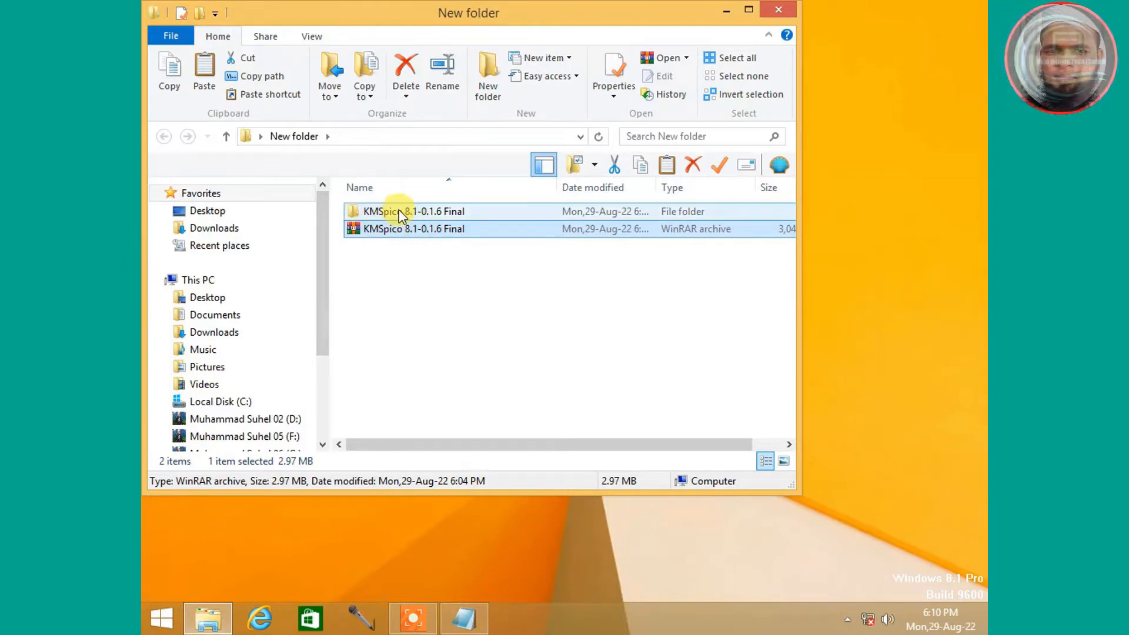
- Go down through the nested KMSpico 8.1-0.1.6 Final folders and run KMSpico_setup as administrator
{"action": "left_click", "coordinate": [400, 213]}
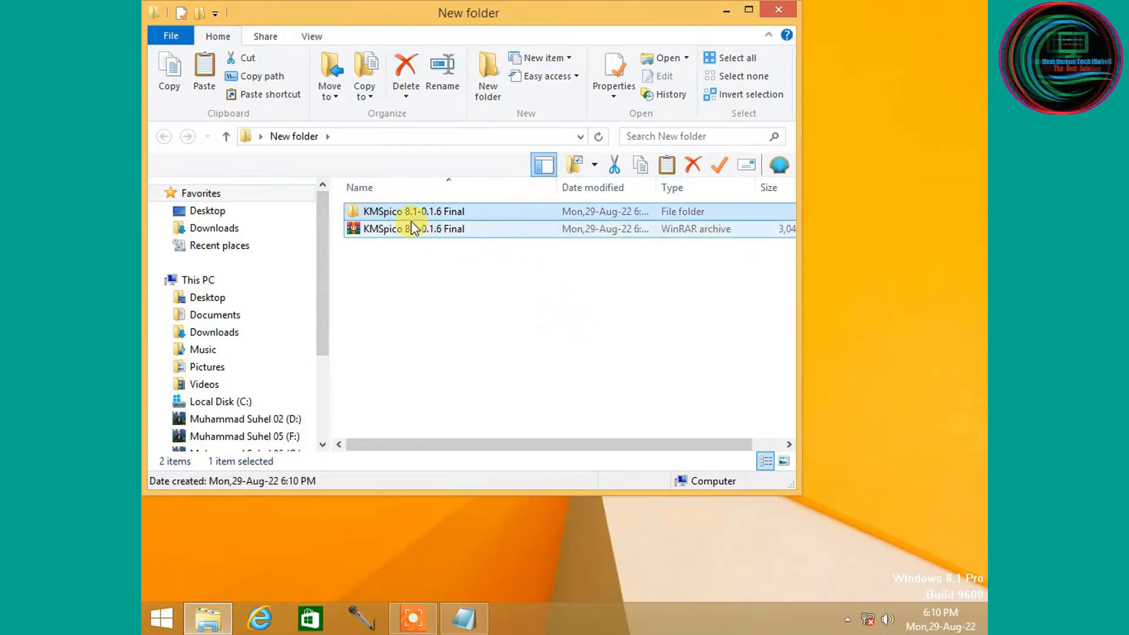
{"action": "double_click", "coordinate": [406, 213]}
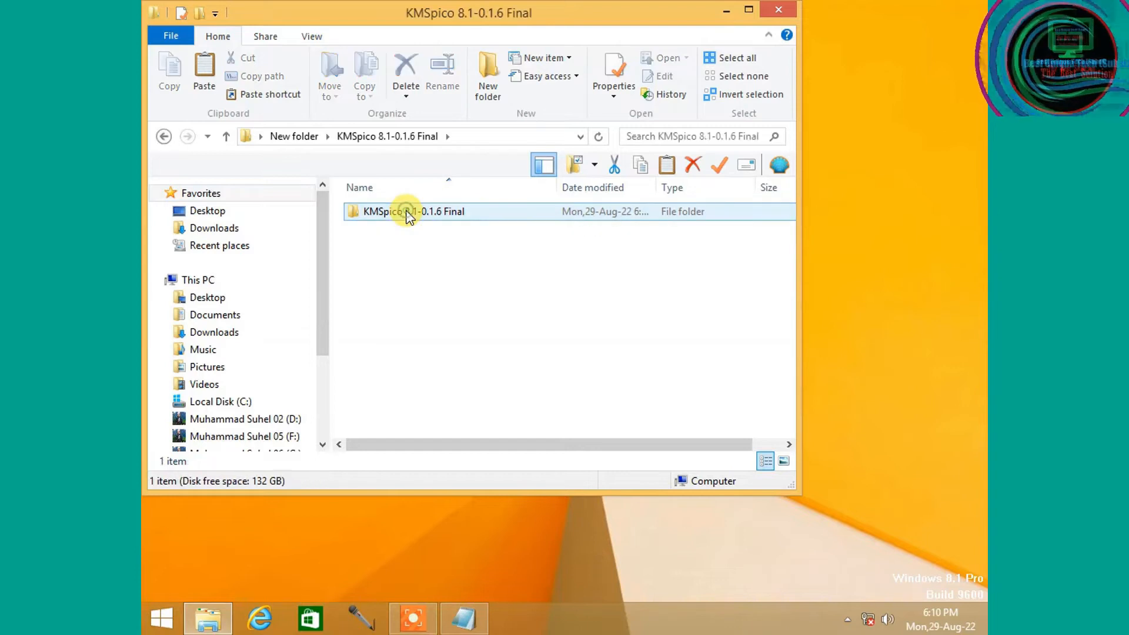
{"action": "double_click", "coordinate": [405, 213]}
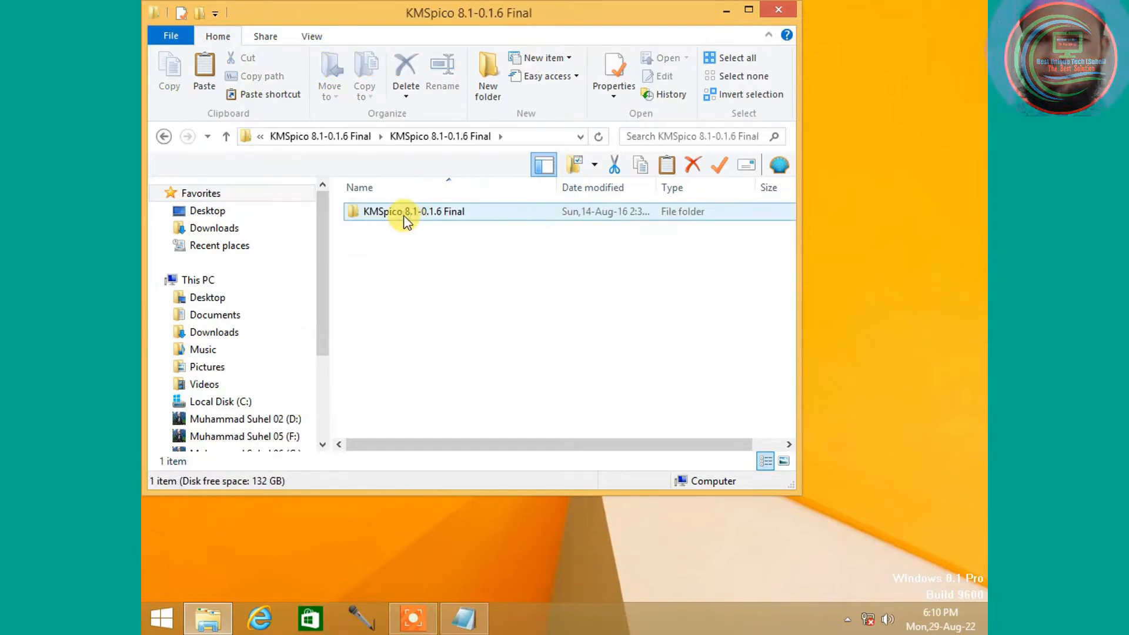
{"action": "double_click", "coordinate": [393, 213]}
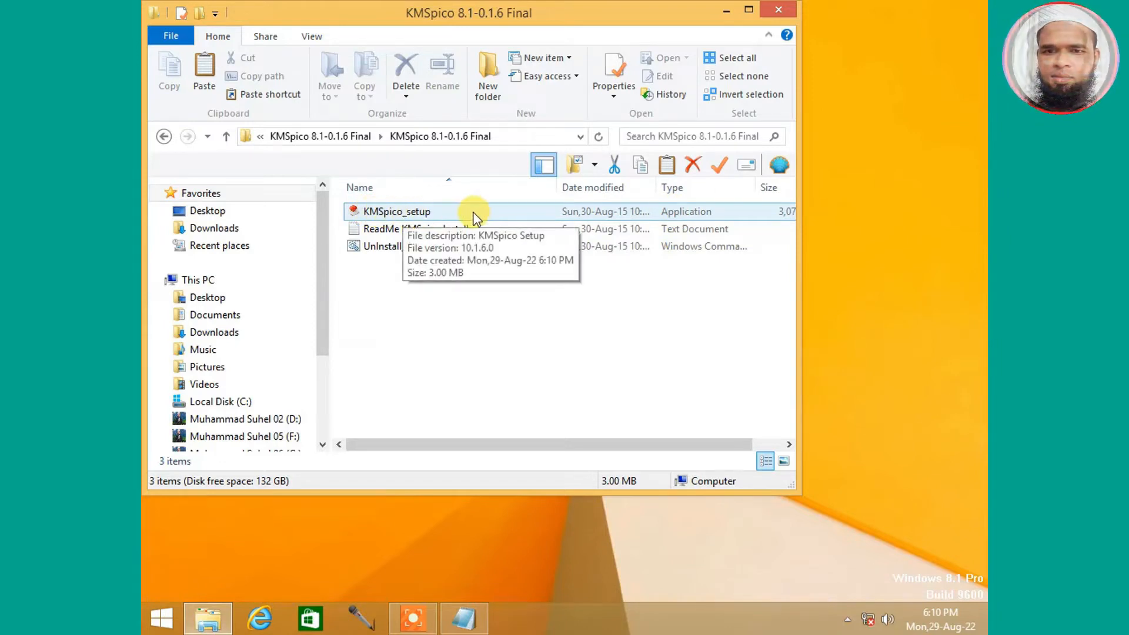
{"action": "left_click", "coordinate": [452, 213]}
{"action": "right_click", "coordinate": [435, 213]}
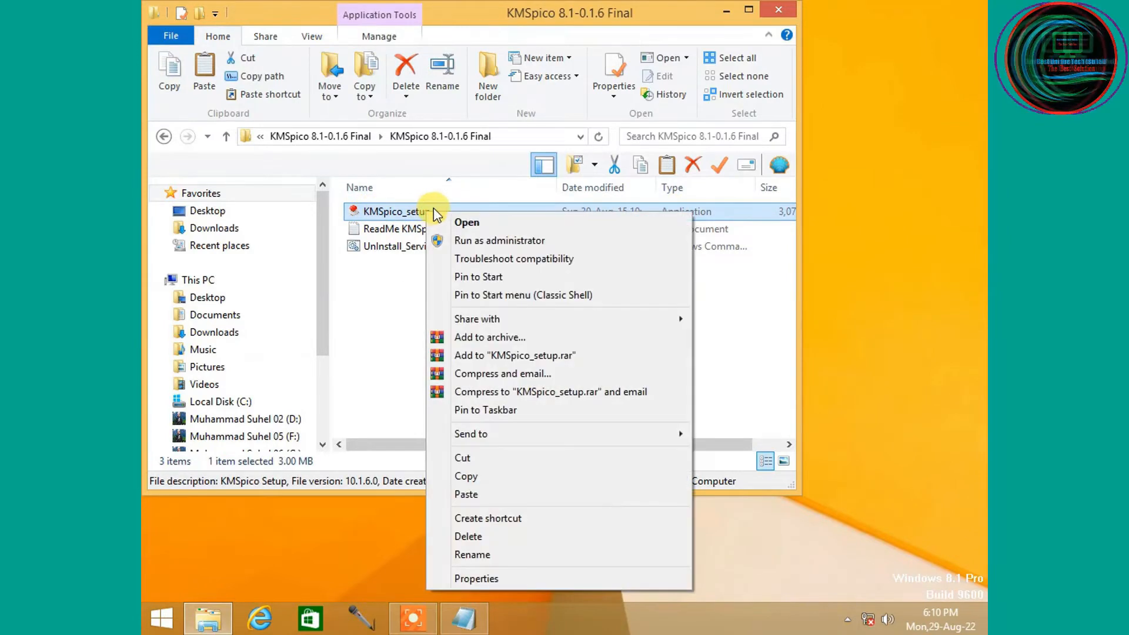
{"action": "left_click", "coordinate": [530, 239]}
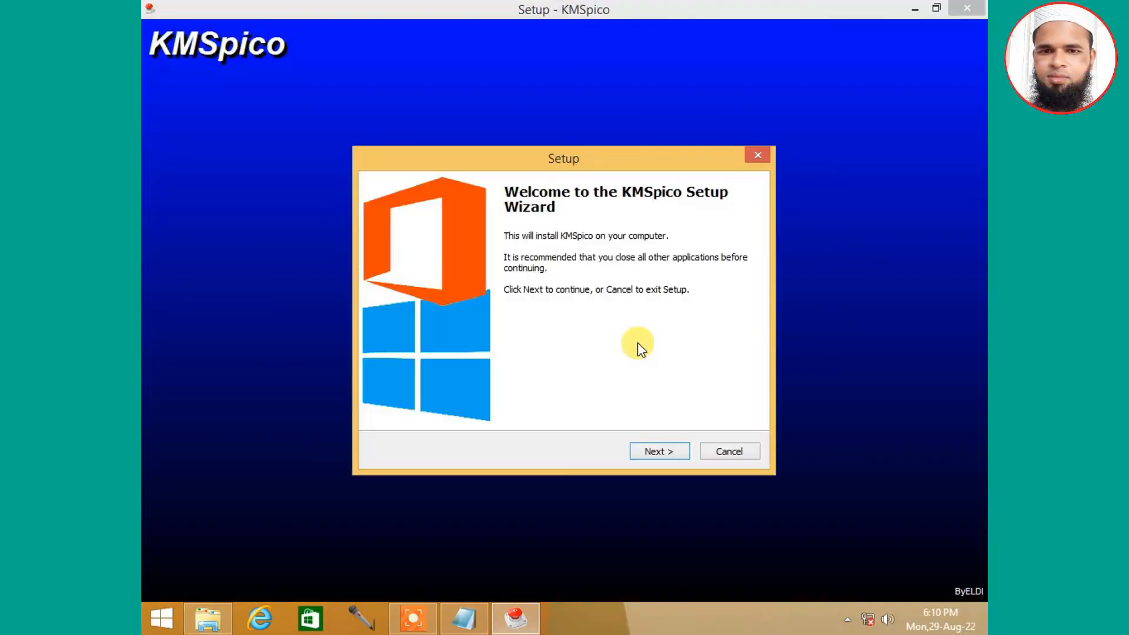
- Install KMSpico with the license agreement accepted and the default destination and Start Menu folder, and minimize the folder window
{"action": "left_click", "coordinate": [662, 456]}
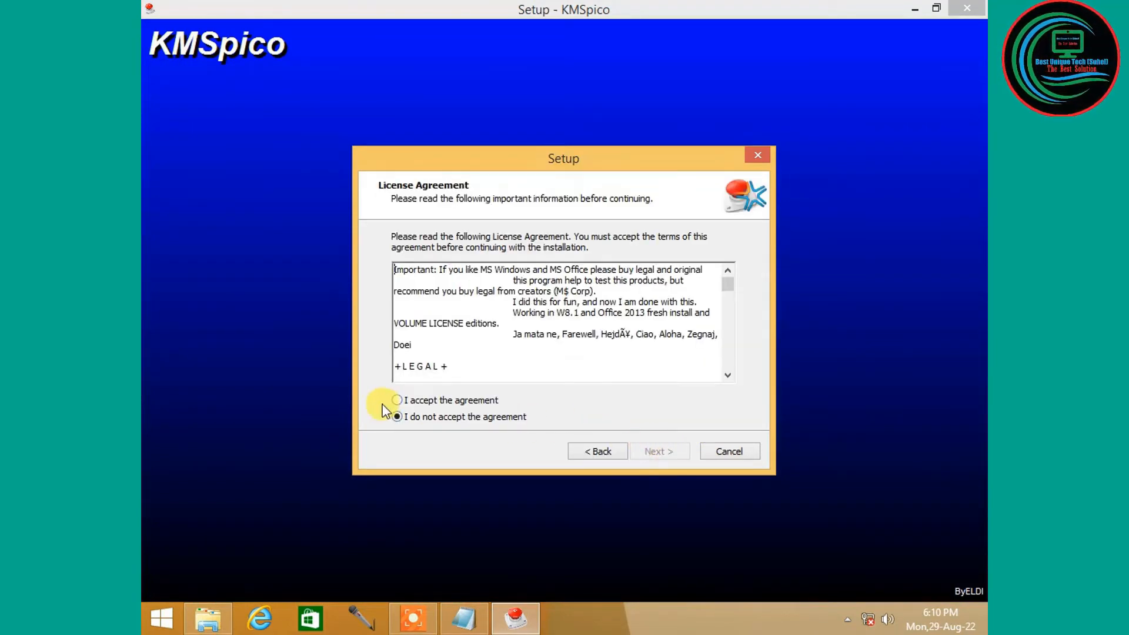
{"action": "left_click", "coordinate": [439, 402]}
{"action": "left_click", "coordinate": [658, 451]}
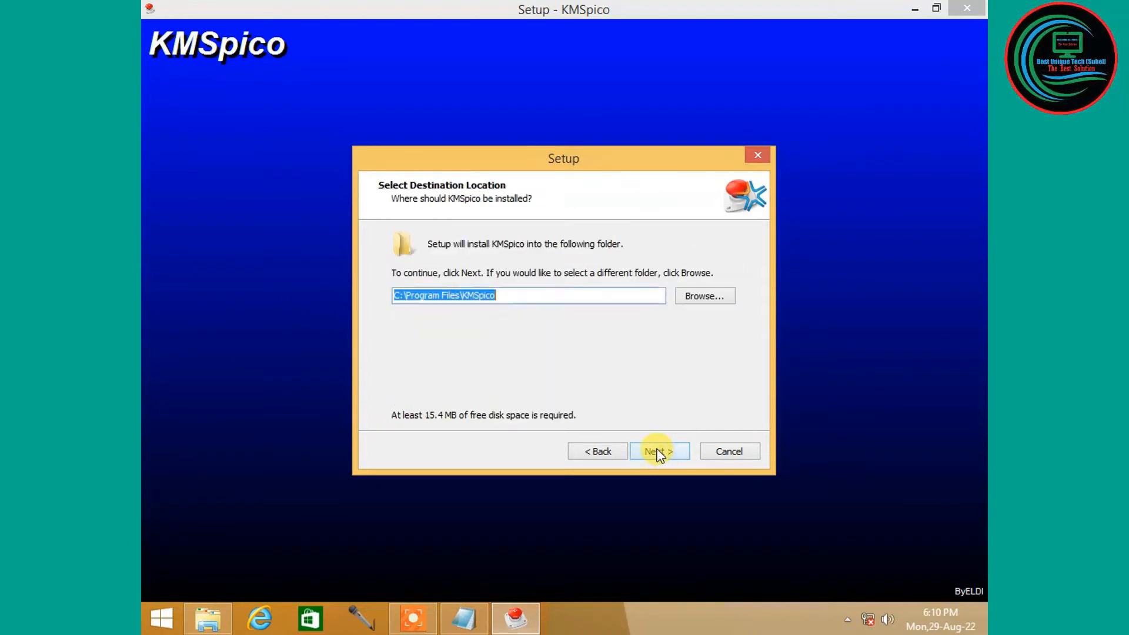
{"action": "left_click", "coordinate": [658, 451]}
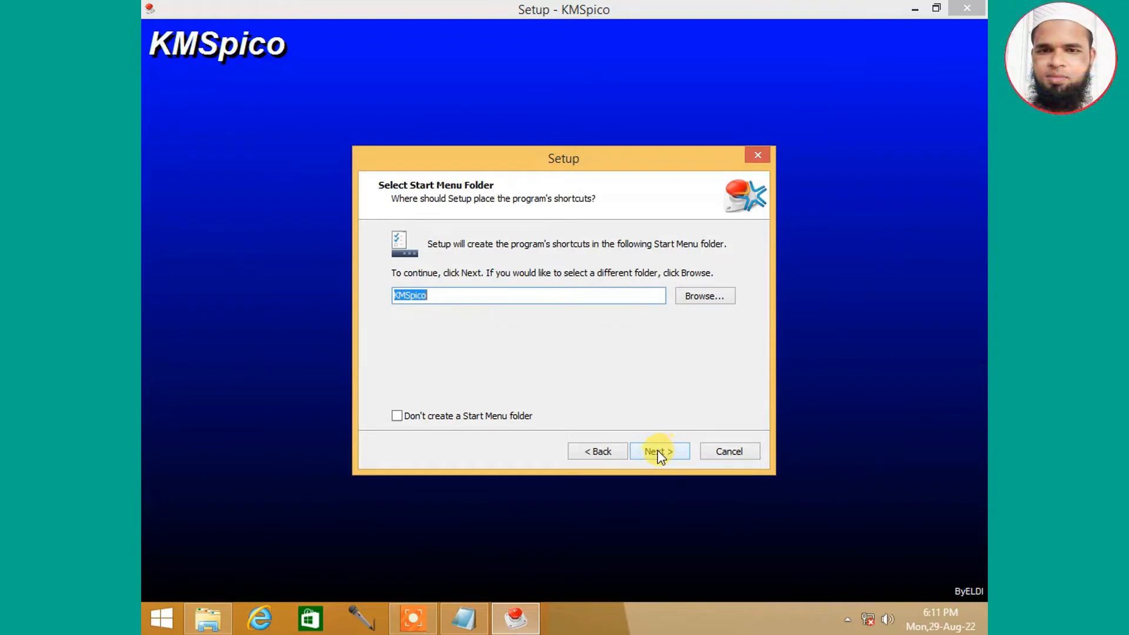
{"action": "left_click", "coordinate": [658, 451]}
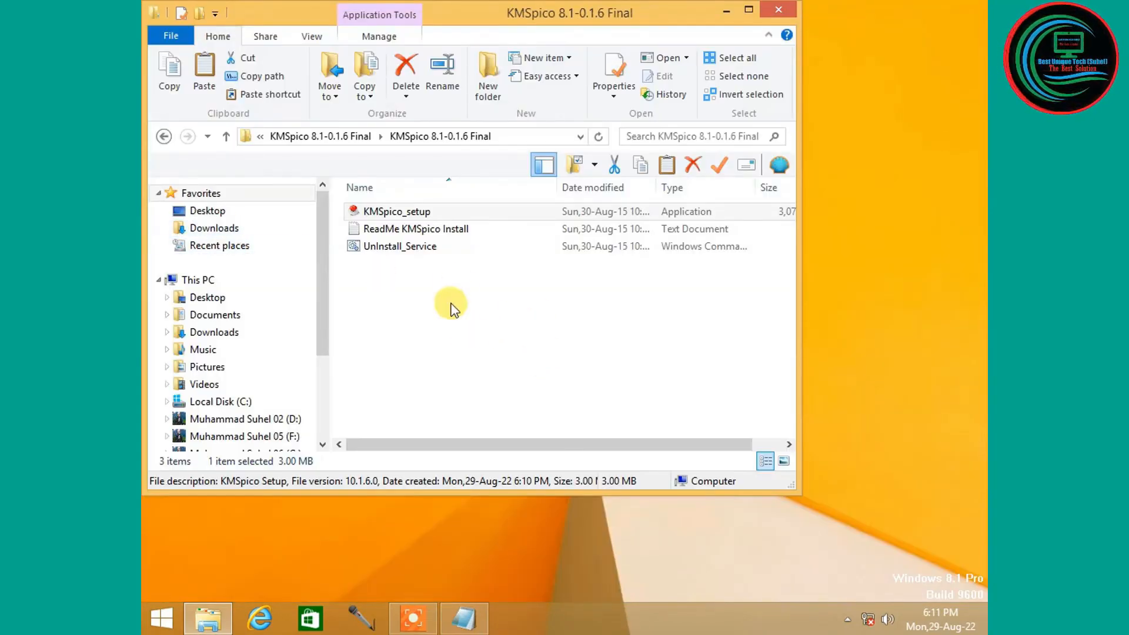
{"action": "left_click", "coordinate": [727, 12]}
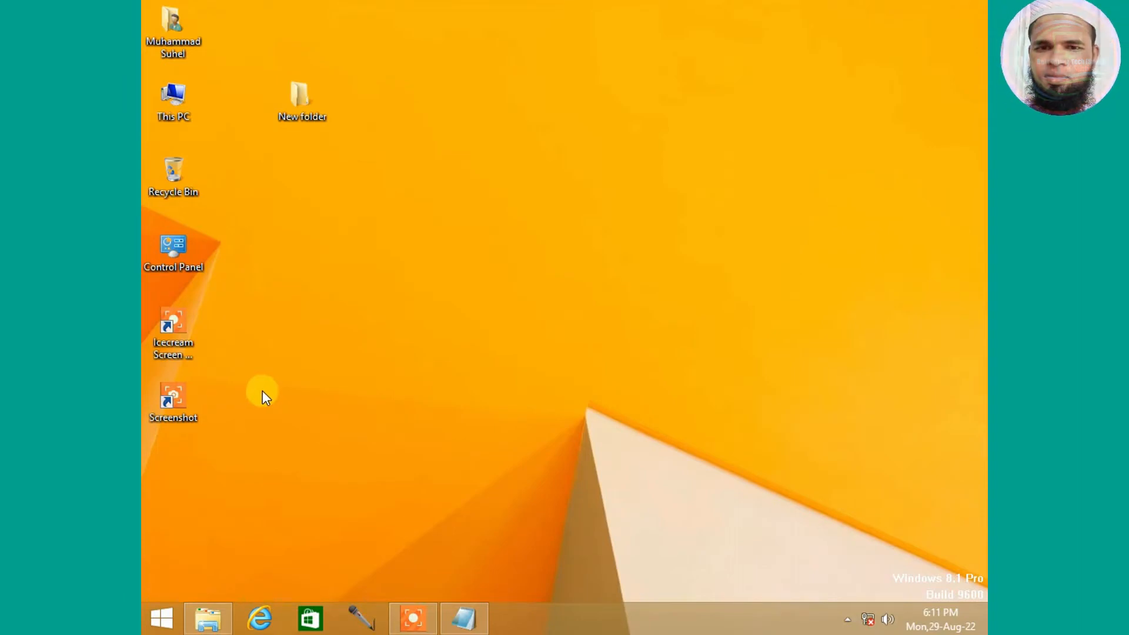
- Launch KMSpico from the list of installed apps and start its Windows activation
{"action": "left_click", "coordinate": [162, 616]}
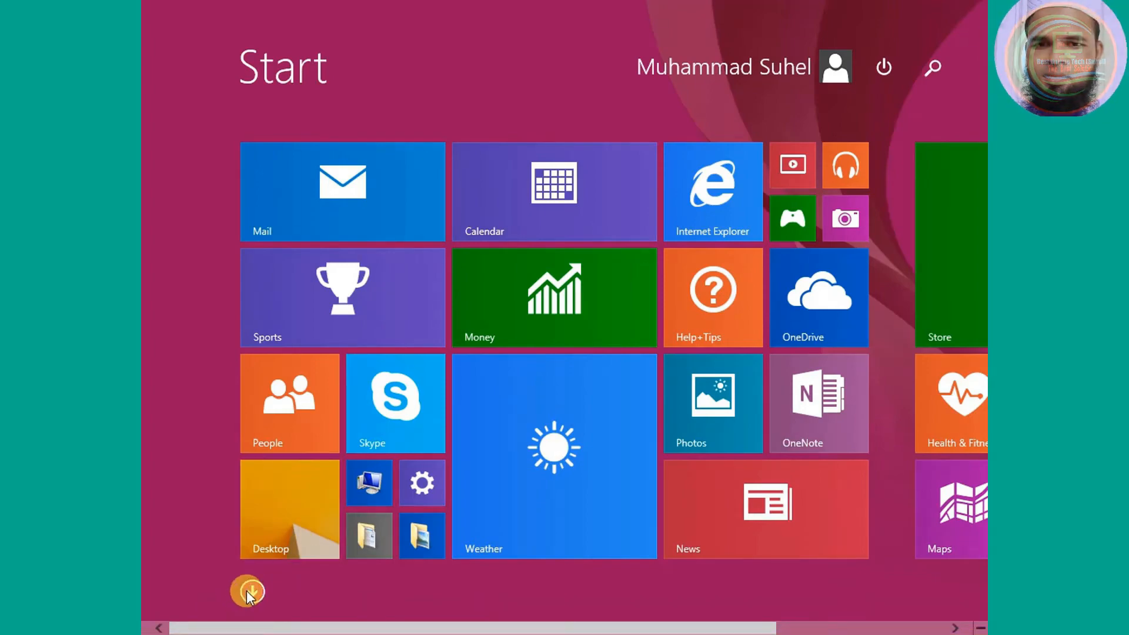
{"action": "left_click", "coordinate": [250, 591]}
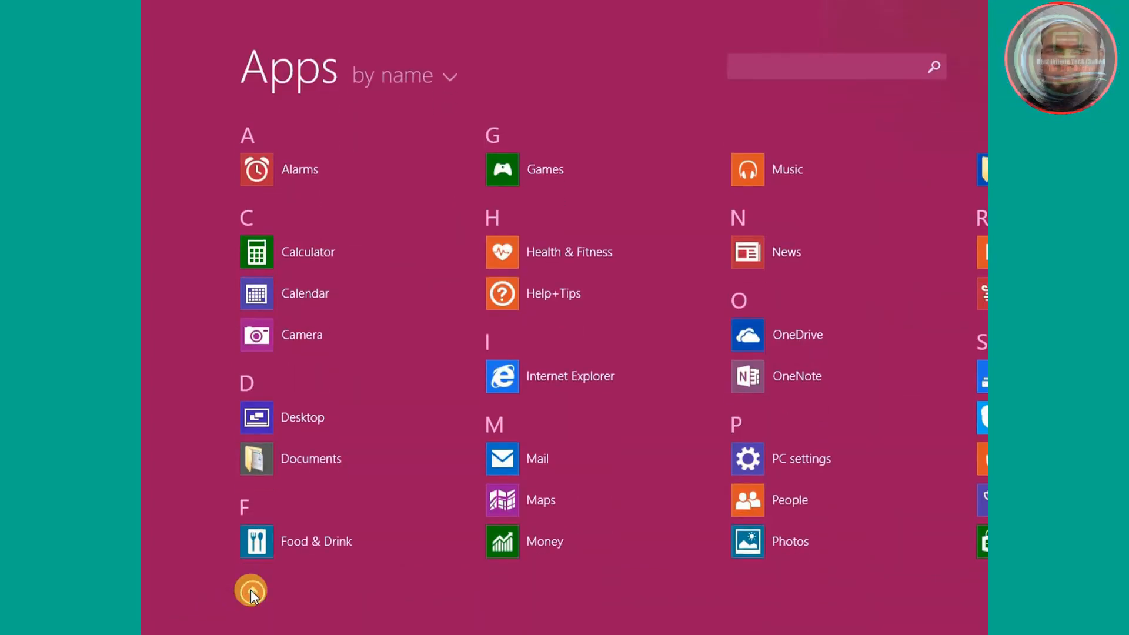
{"action": "scroll", "coordinate": [641, 370], "scroll_direction": "down", "scroll_amount": 5}
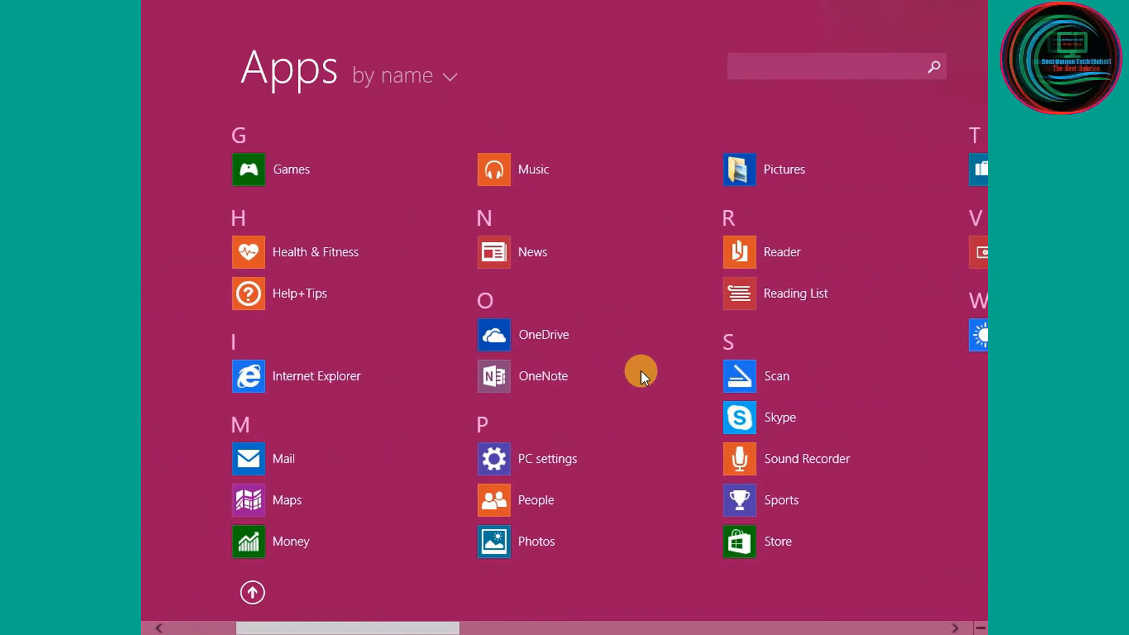
{"action": "scroll", "coordinate": [641, 371], "scroll_direction": "down", "scroll_amount": 5}
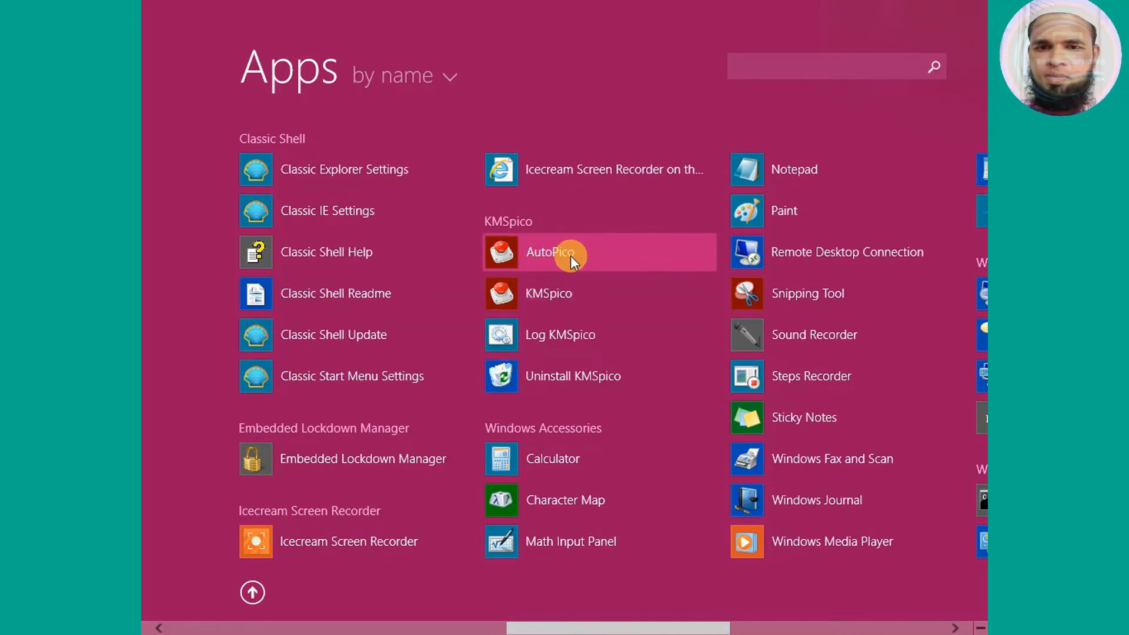
{"action": "left_click", "coordinate": [552, 295]}
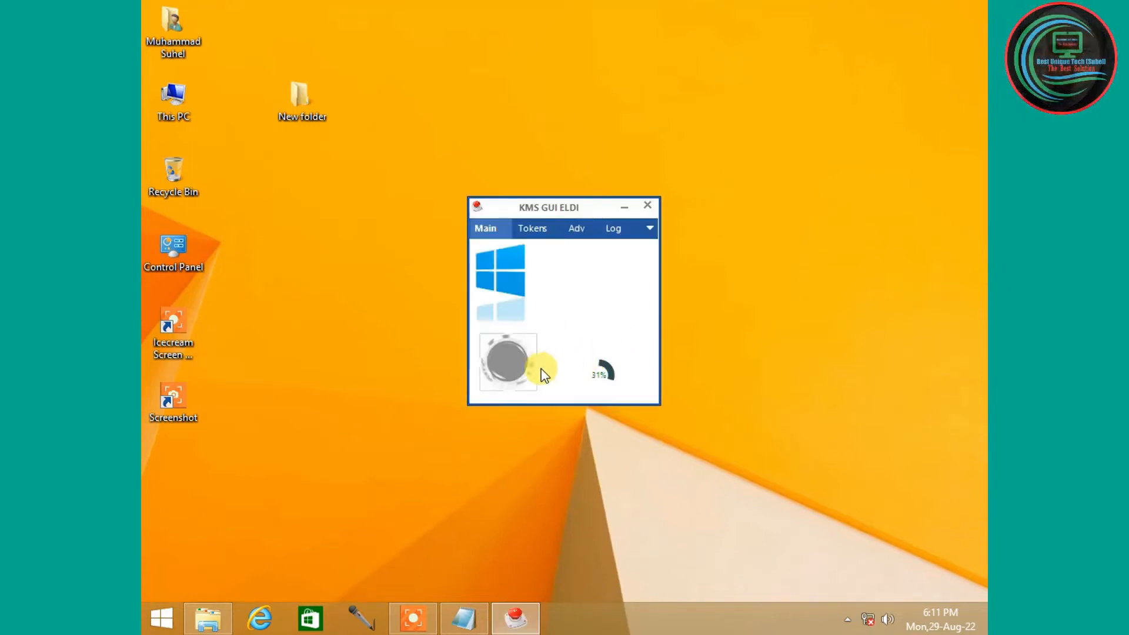
{"action": "left_click", "coordinate": [511, 359]}
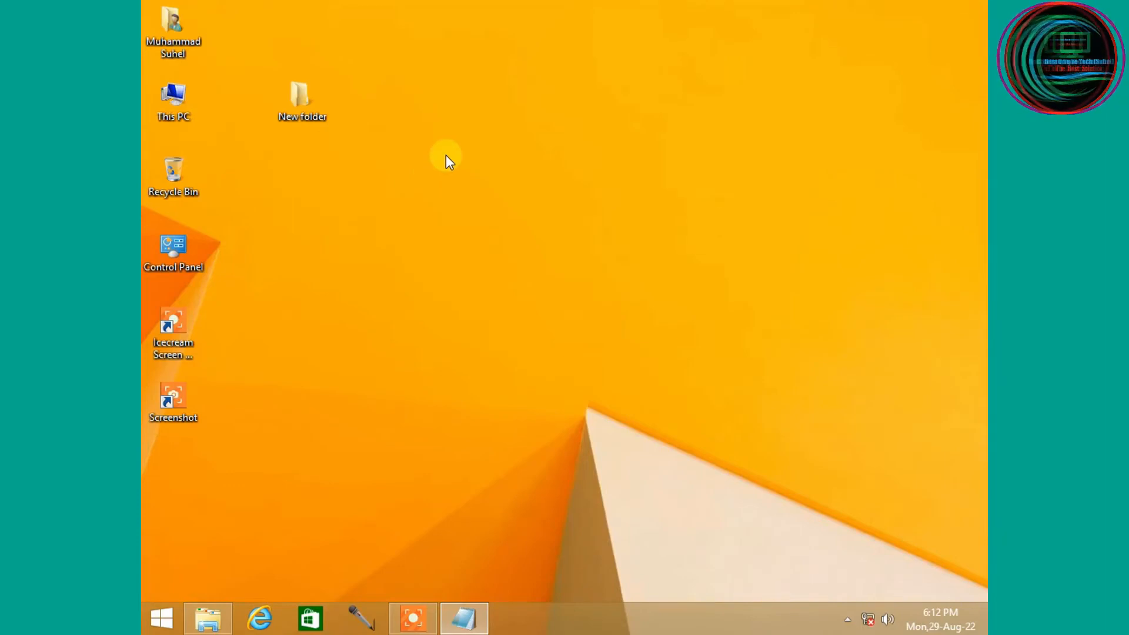
- View the properties of This PC, check the Windows activation status, and close the System window
{"action": "right_click", "coordinate": [160, 102]}
{"action": "left_click", "coordinate": [209, 275]}
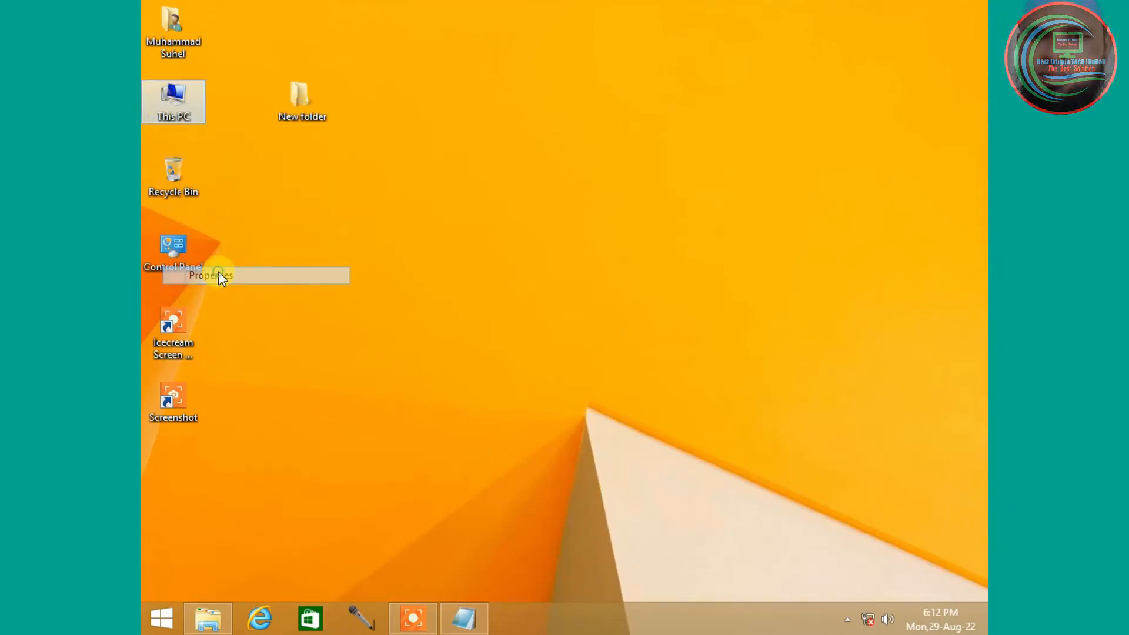
{"action": "scroll", "coordinate": [655, 413], "scroll_direction": "down", "scroll_amount": 2}
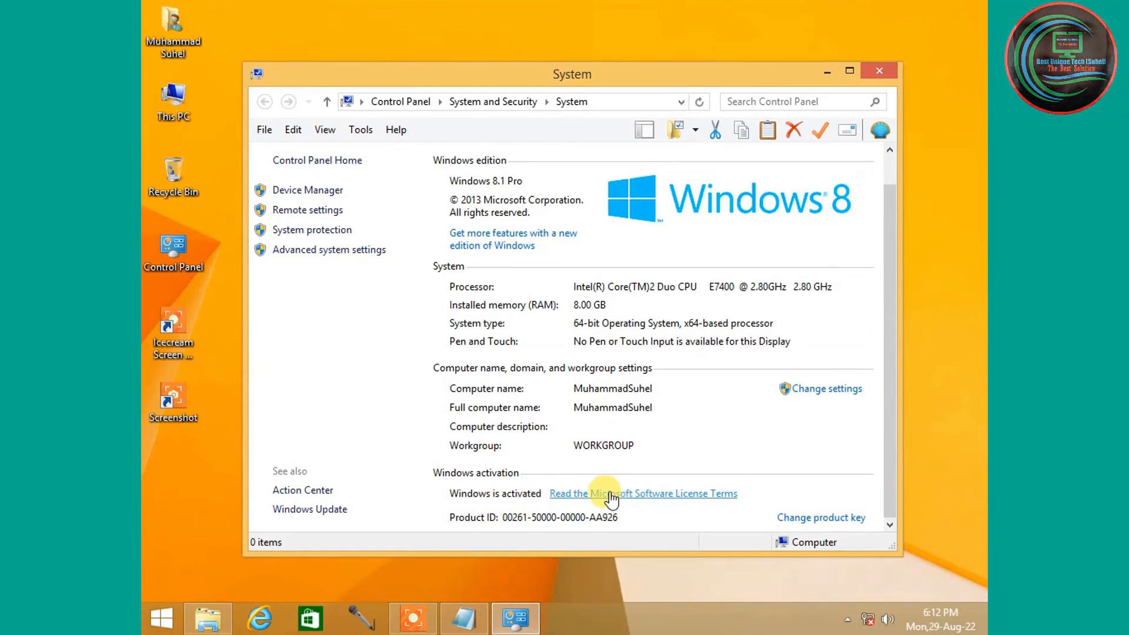
{"action": "left_click", "coordinate": [881, 73]}
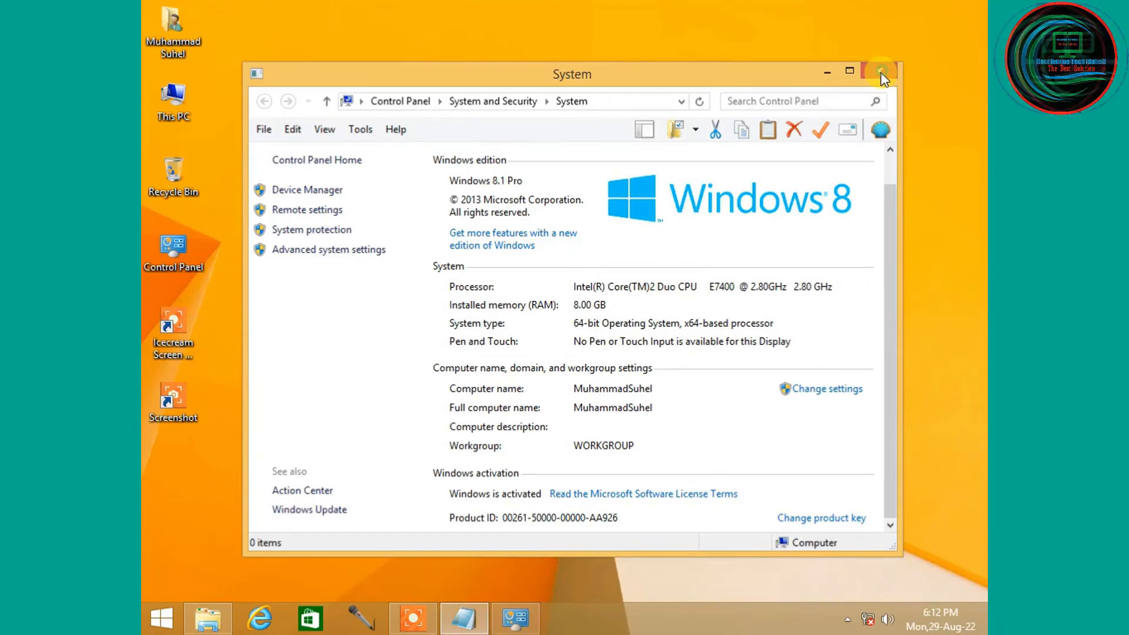